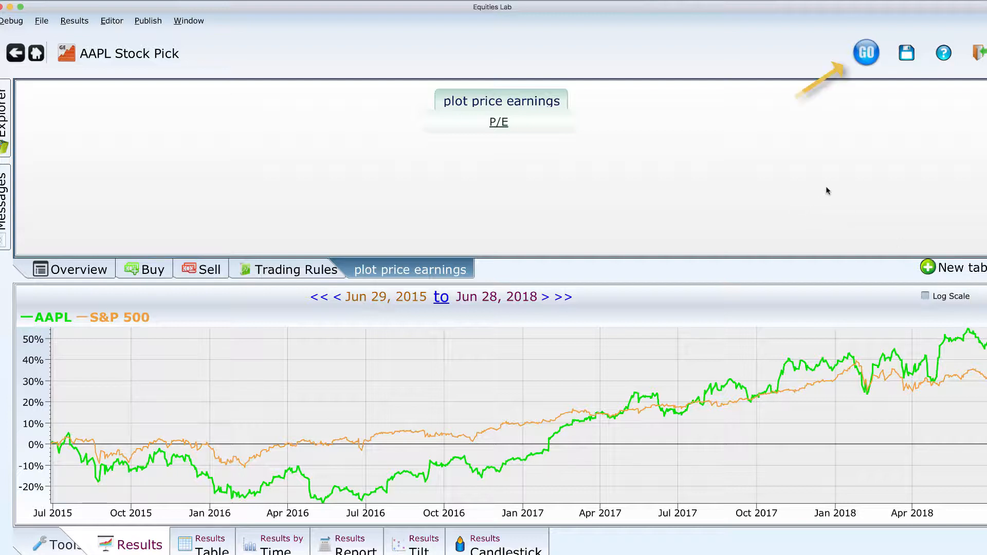
Refresh the results to plot price earnings and set the chart range to Jun 28, 2008 to Jun 28, 2018.
click(866, 59)
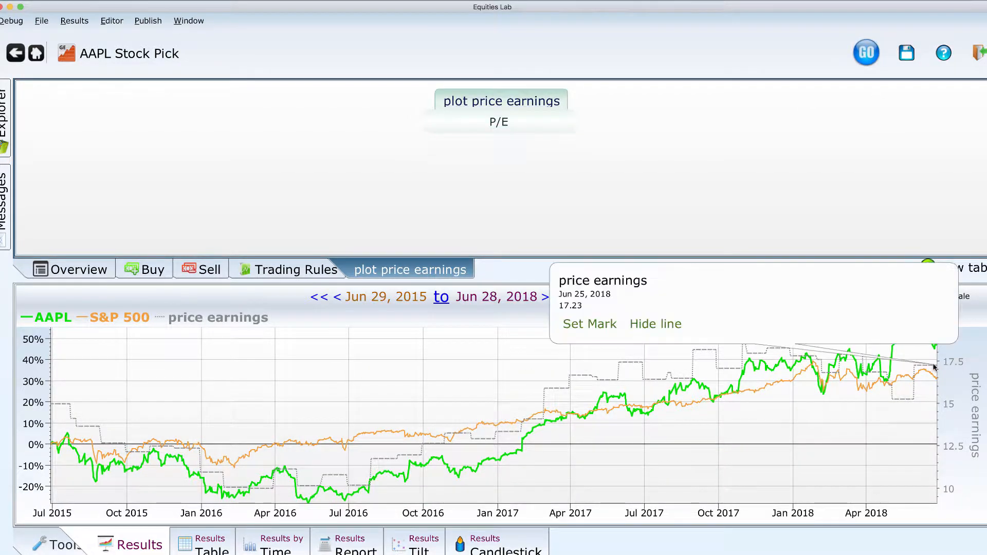
mouse_move(935, 367)
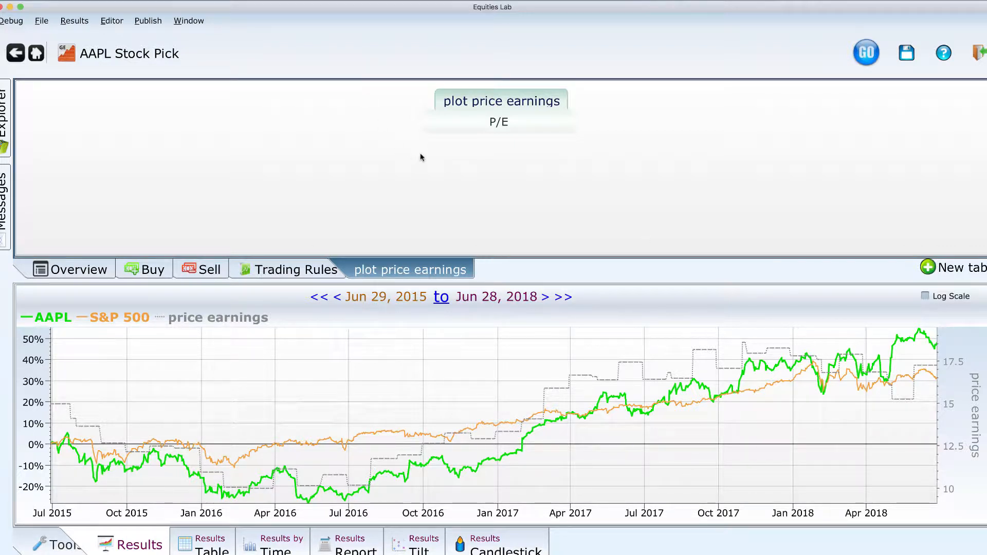
click(441, 297)
click(255, 225)
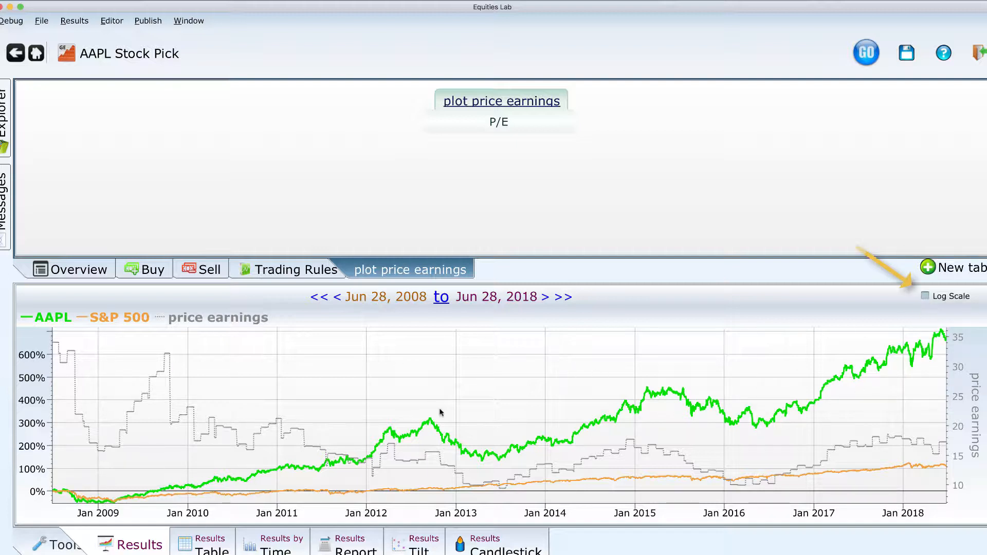
Switch the chart to log scale and rename the plotted P/E variable plot_price_earnings%.
click(925, 297)
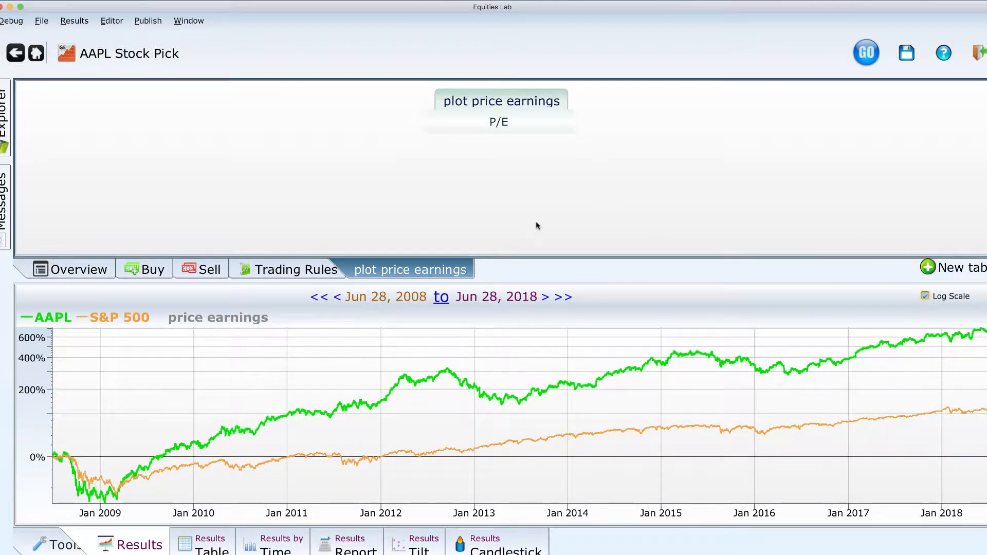
right_click(555, 100)
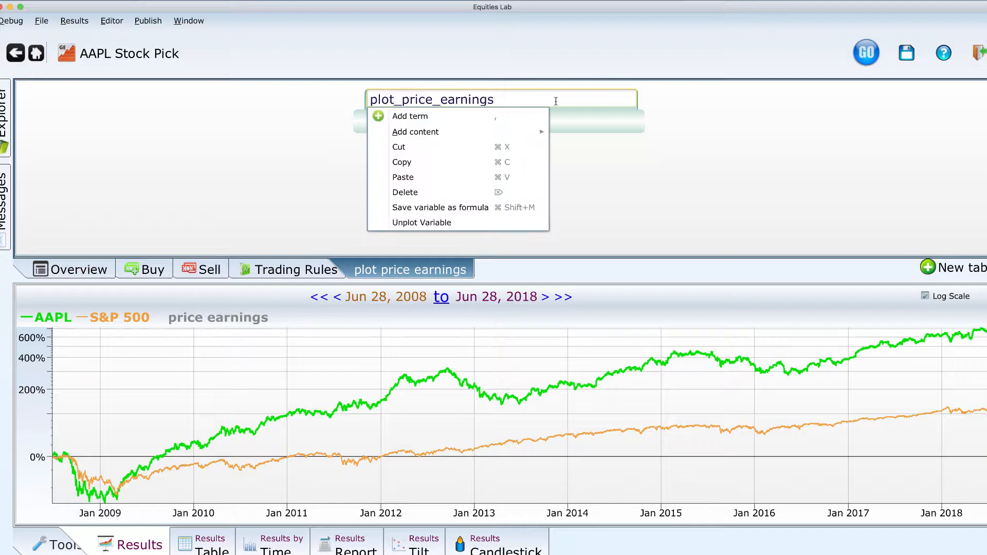
text(%)
key(Return)
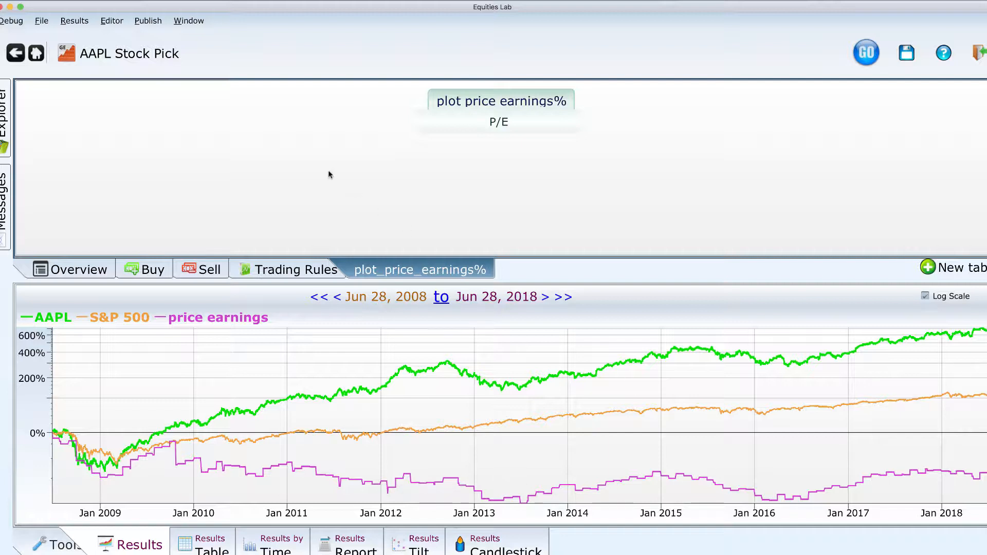
Set the chart's start date to 2012.
click(407, 293)
text(2)
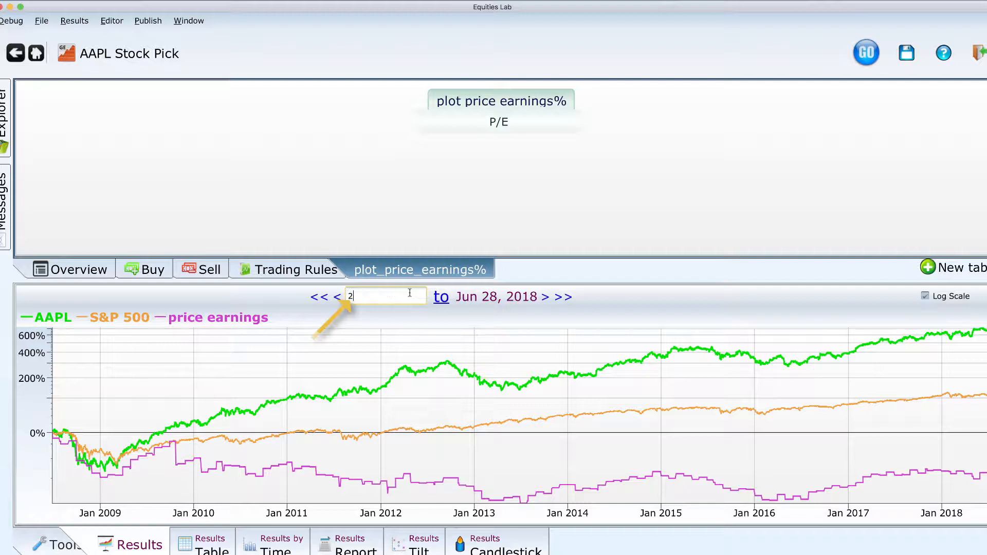
text(012)
key(Tab)
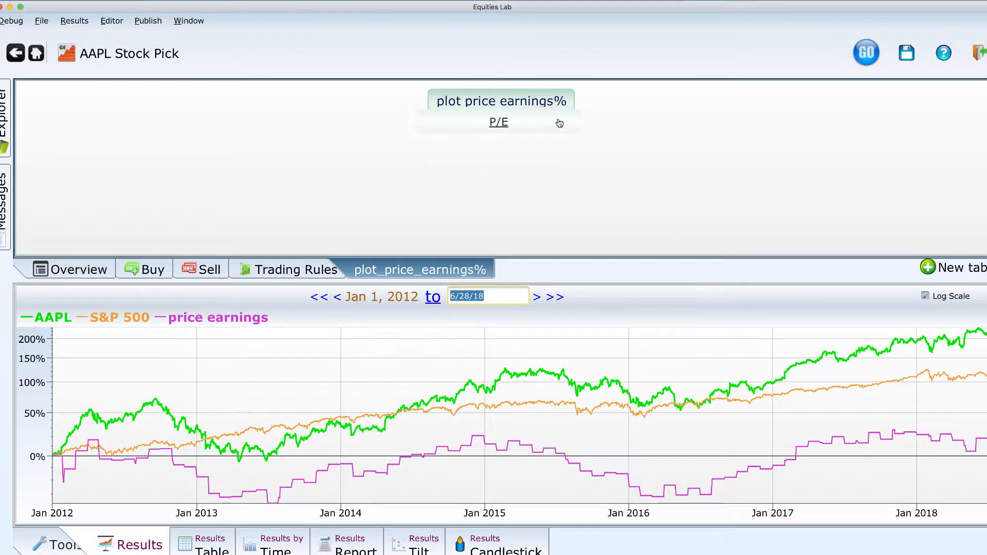
mouse_move(560, 123)
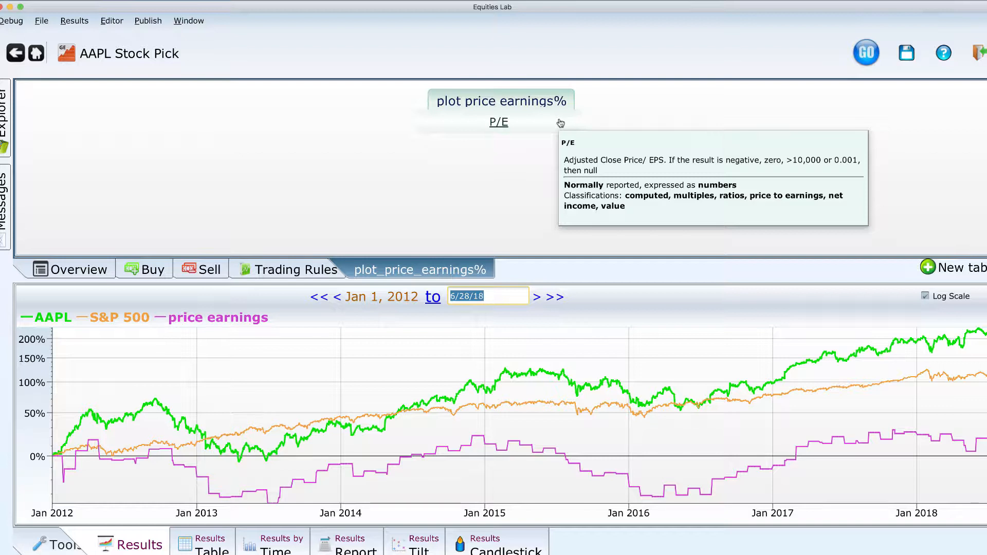
Turn off the chart's log scale and rename the plotted P/E variable plot_price_earnings.
click(924, 296)
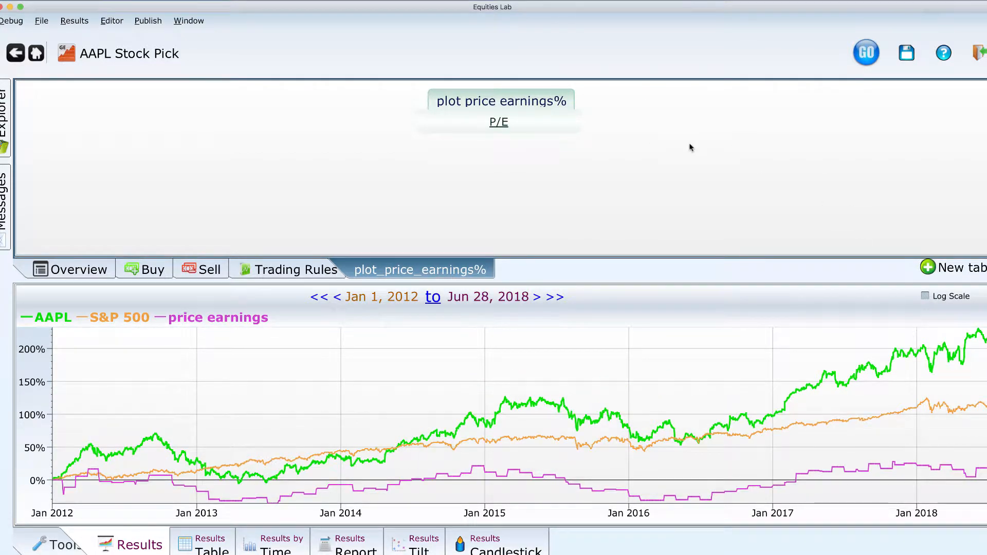
click(553, 100)
click(556, 97)
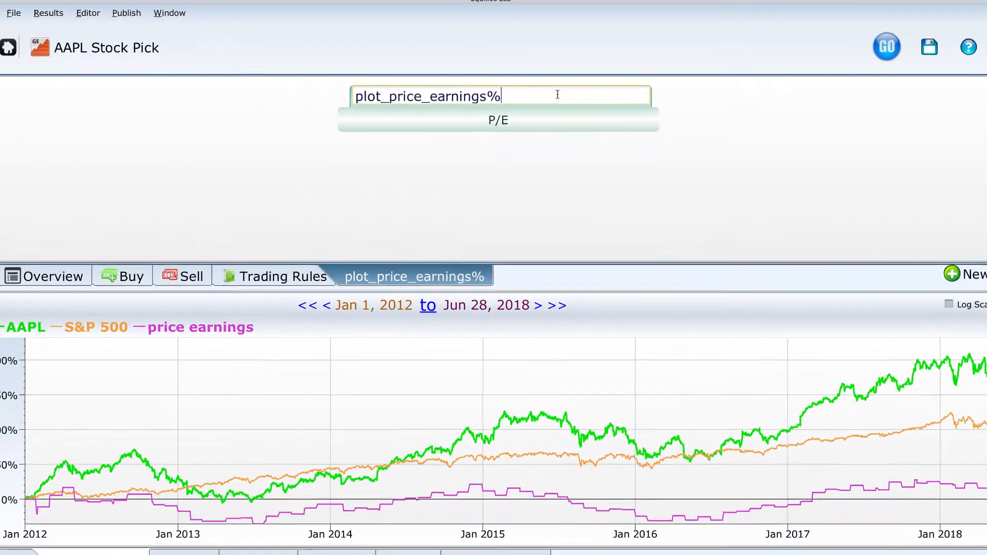
key(BackSpace)
key(Return)
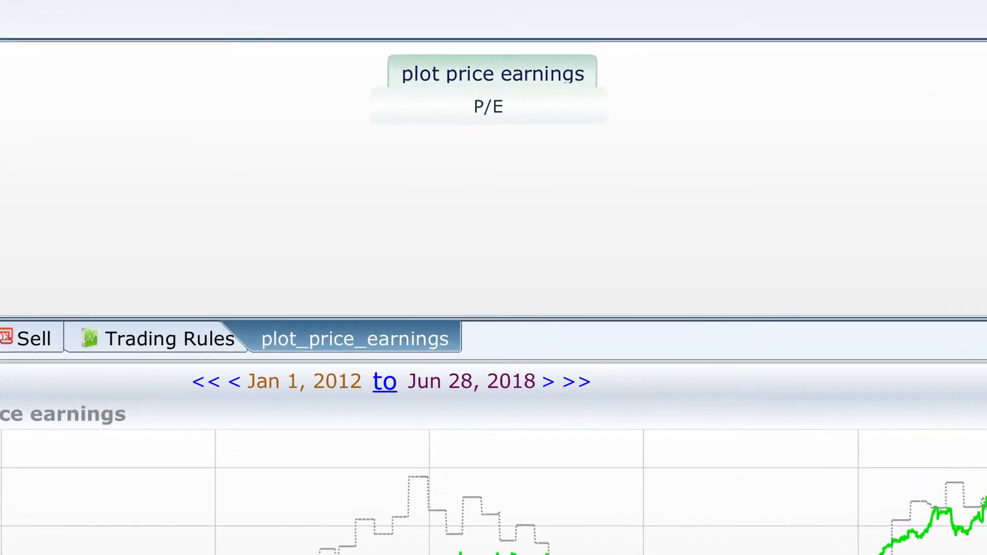
Add a new tab named plot_pricetosales.
key(ctrl+t)
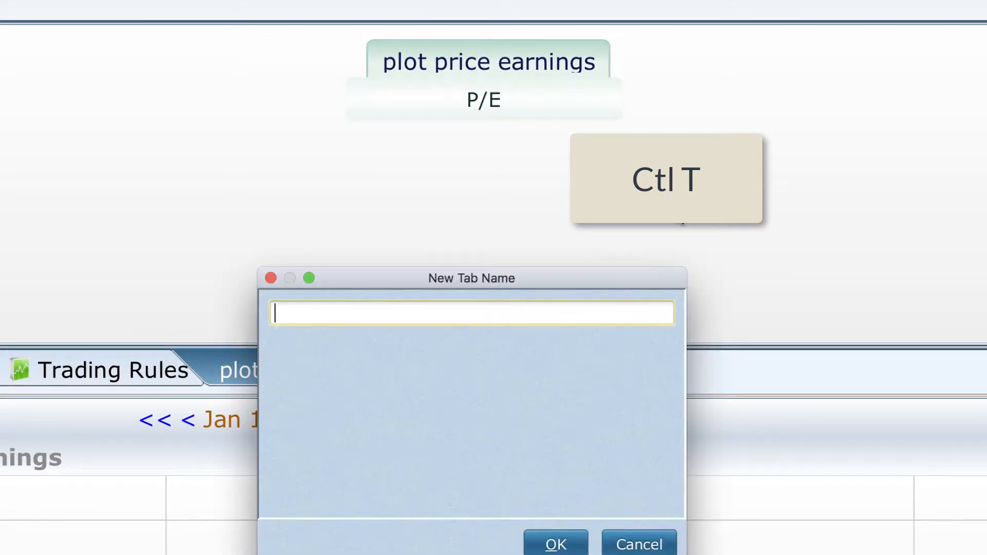
text(plot_)
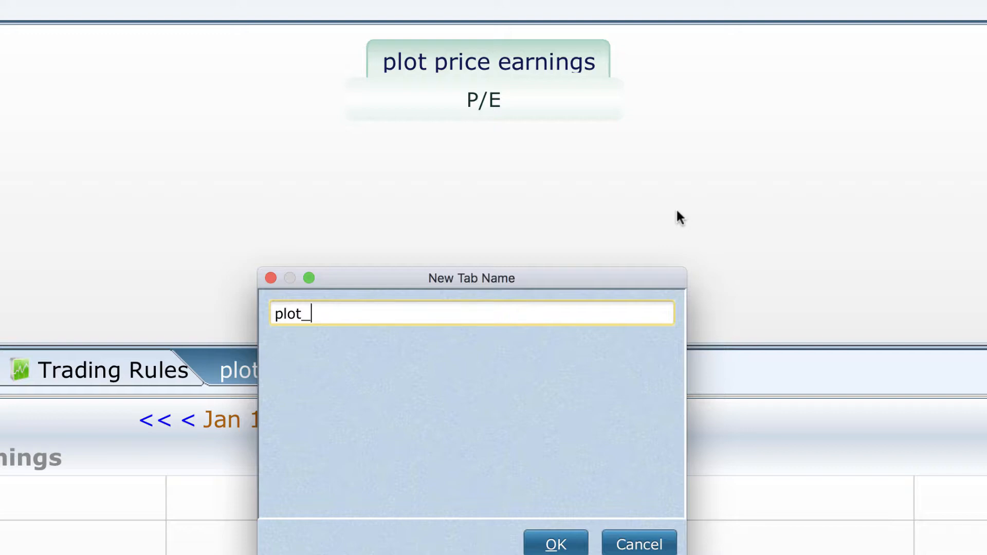
text(pricetosale)
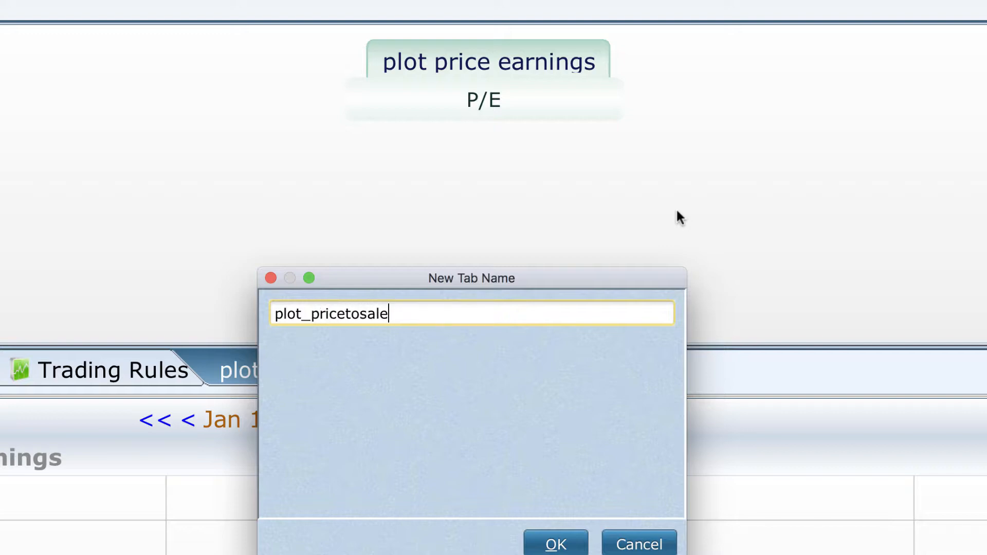
text(s)
key(Return)
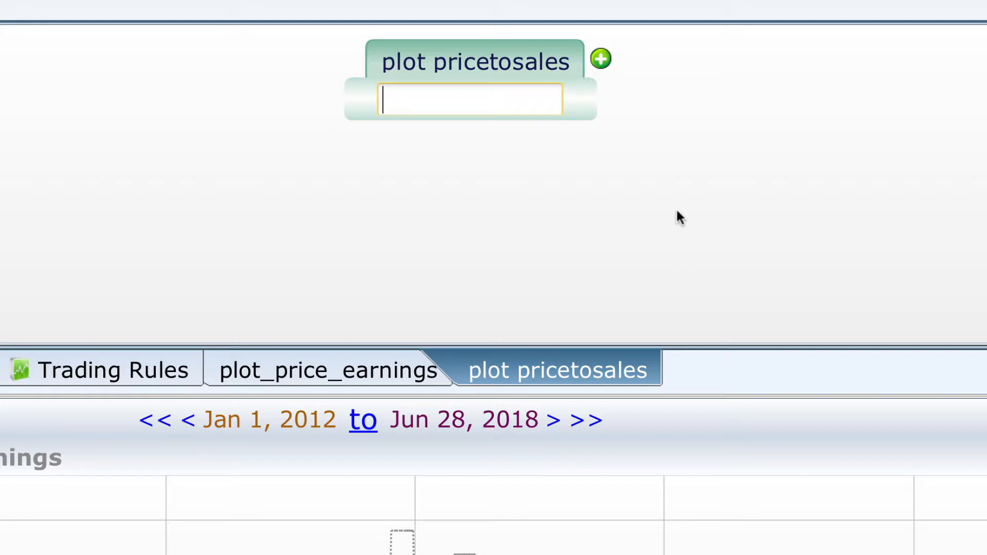
Define the new variable as Price to Sales Ratio, refresh the results and inspect points on the chart lines.
text(pricetosa)
key(Return)
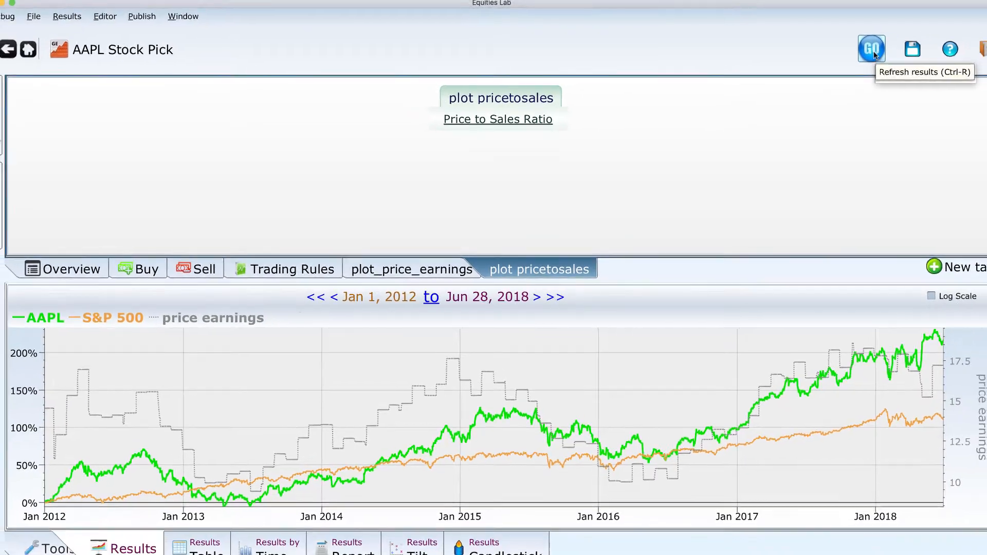
click(874, 53)
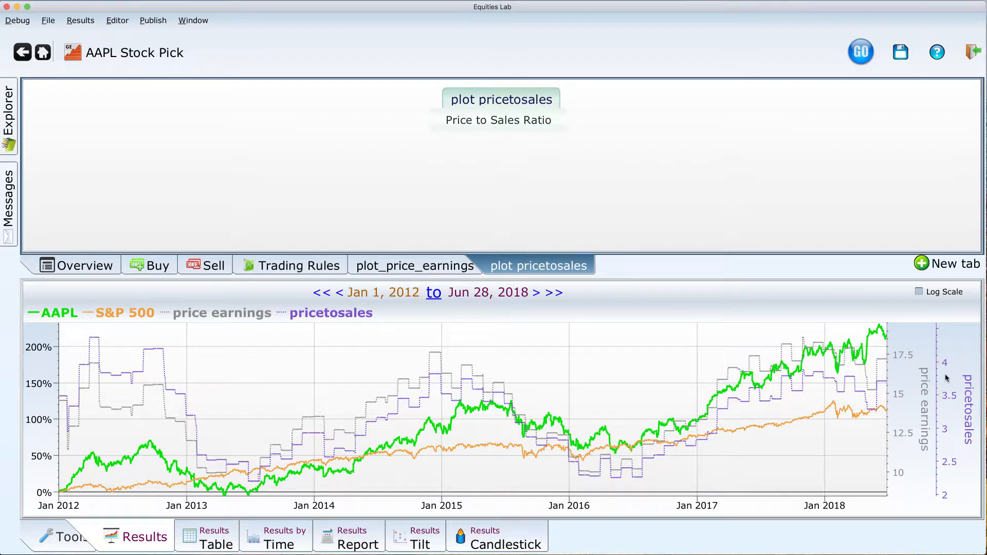
click(773, 405)
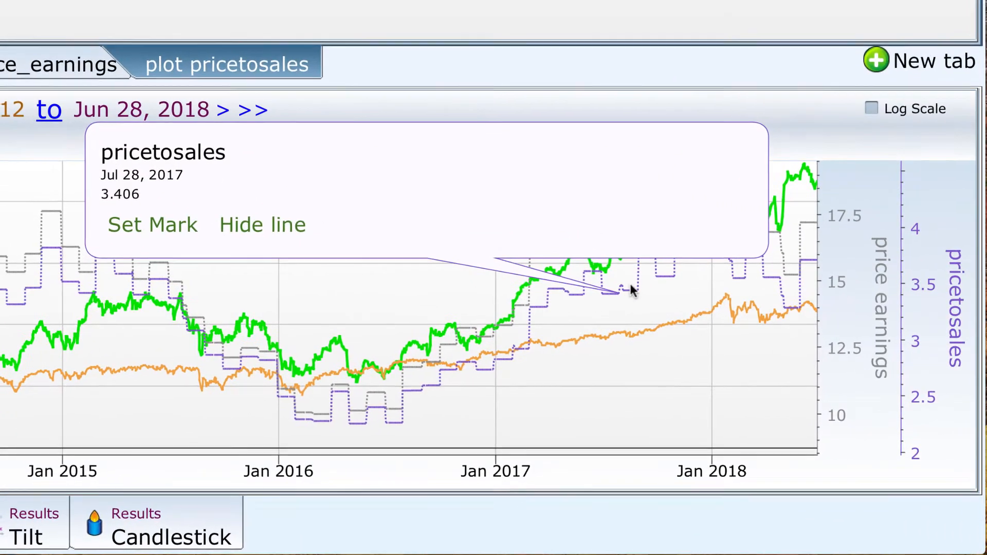
click(658, 309)
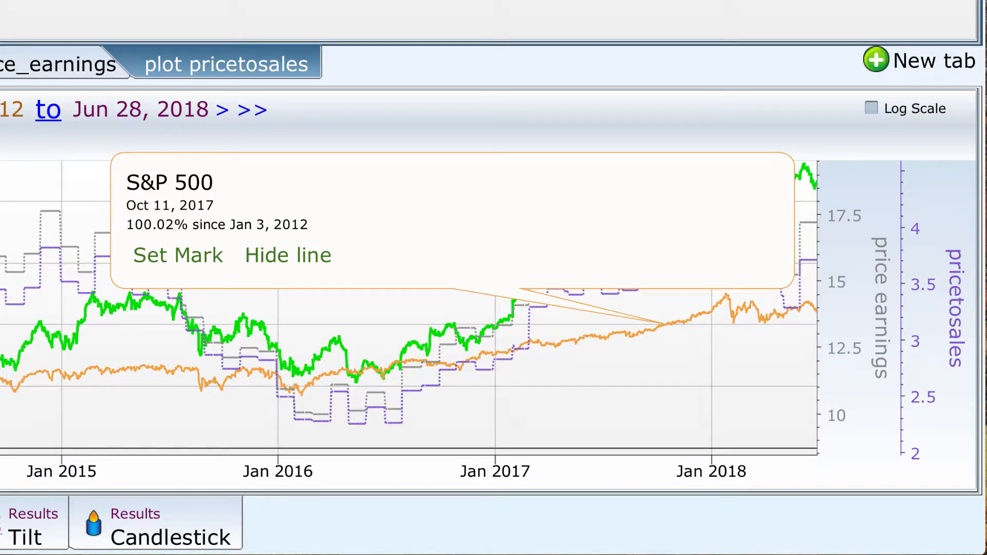
Rename the price-to-sales variable plot_price_tosales so that it shares the price prefix.
right_click(89, 0)
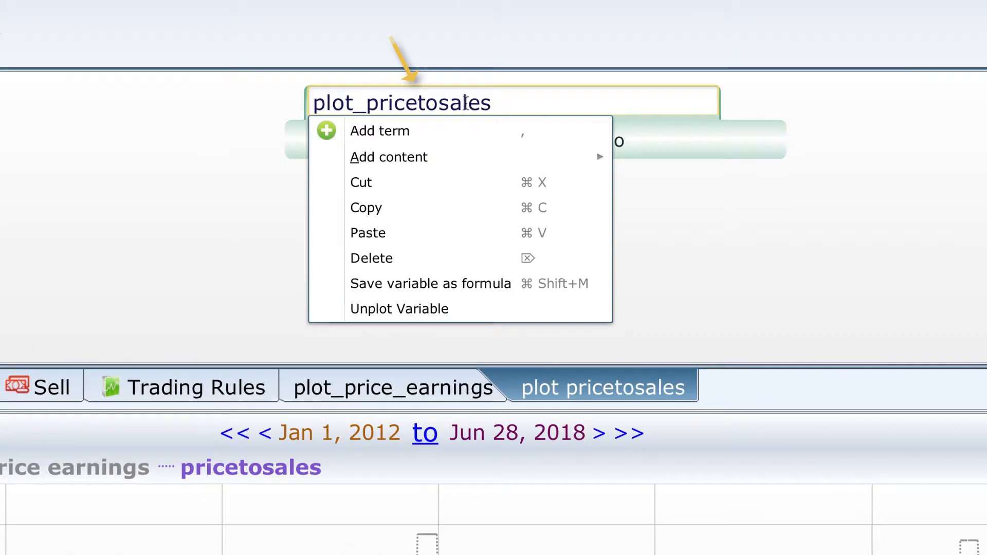
text(_)
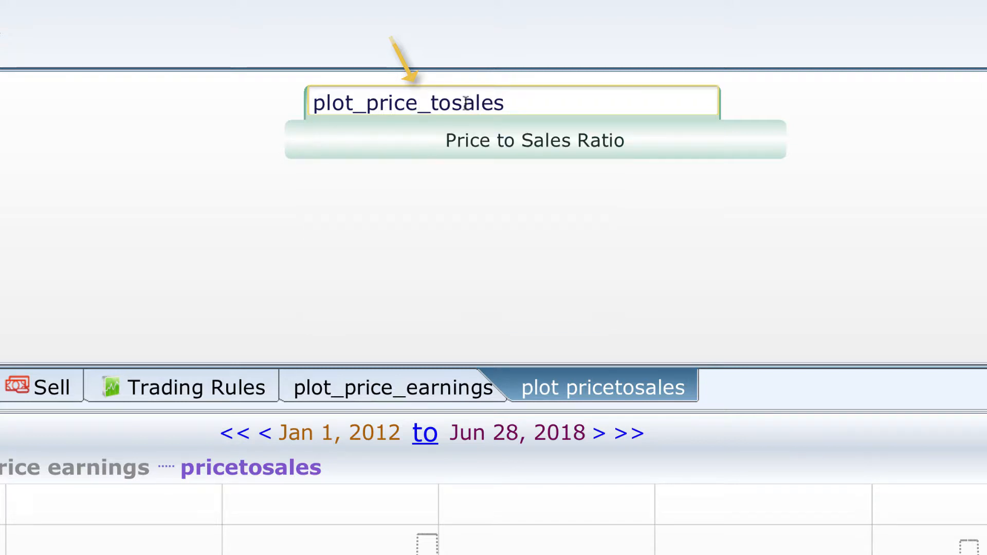
key(Return)
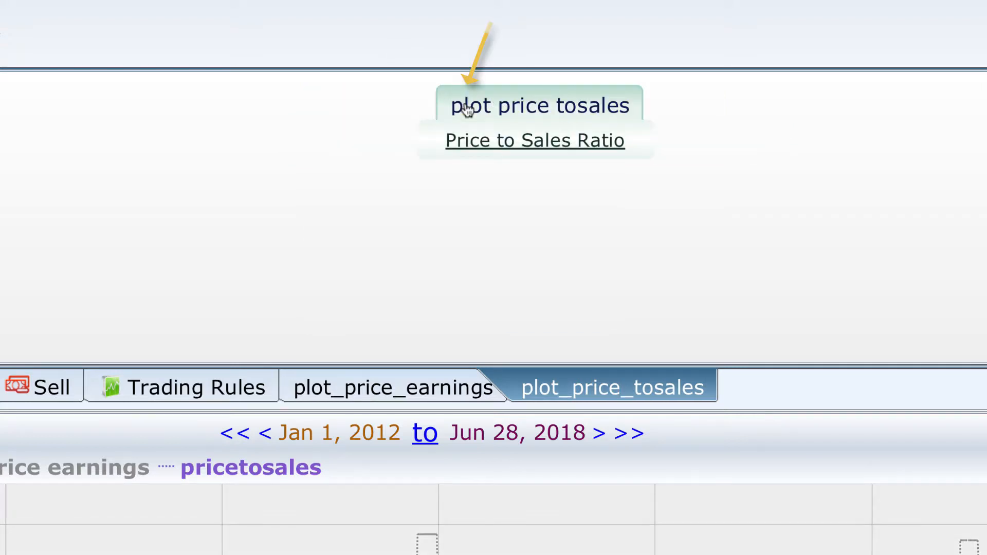
Compare the shared "price" part in the variable names plot_price_tosales and plot_price_earnings by highlighting it in each.
right_click(497, 104)
click(387, 104)
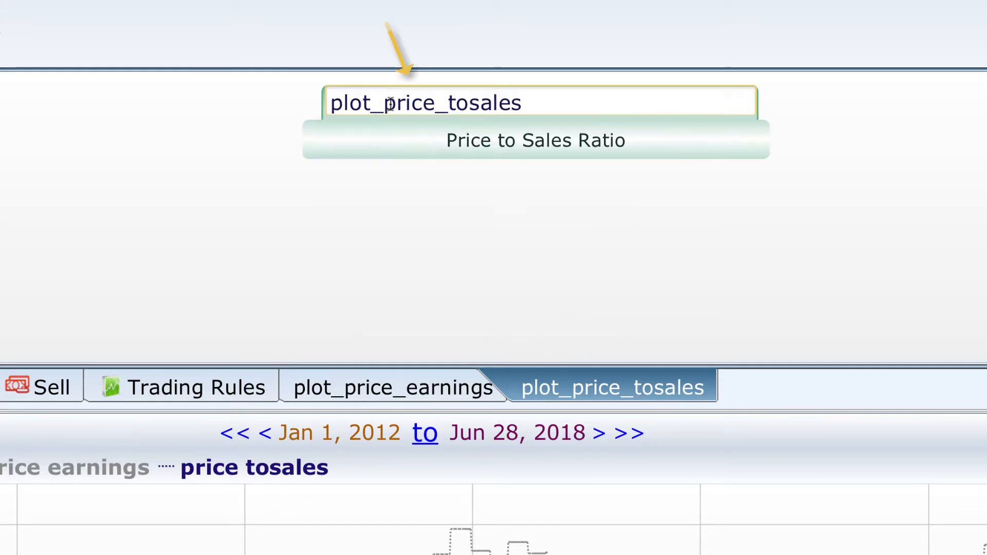
drag(384, 104, 442, 105)
right_click(443, 104)
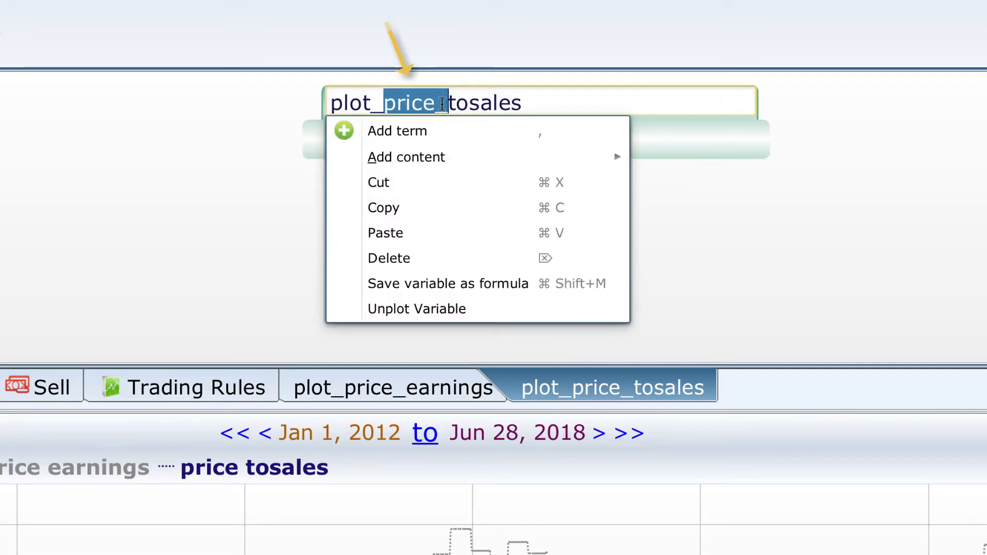
click(389, 393)
right_click(491, 110)
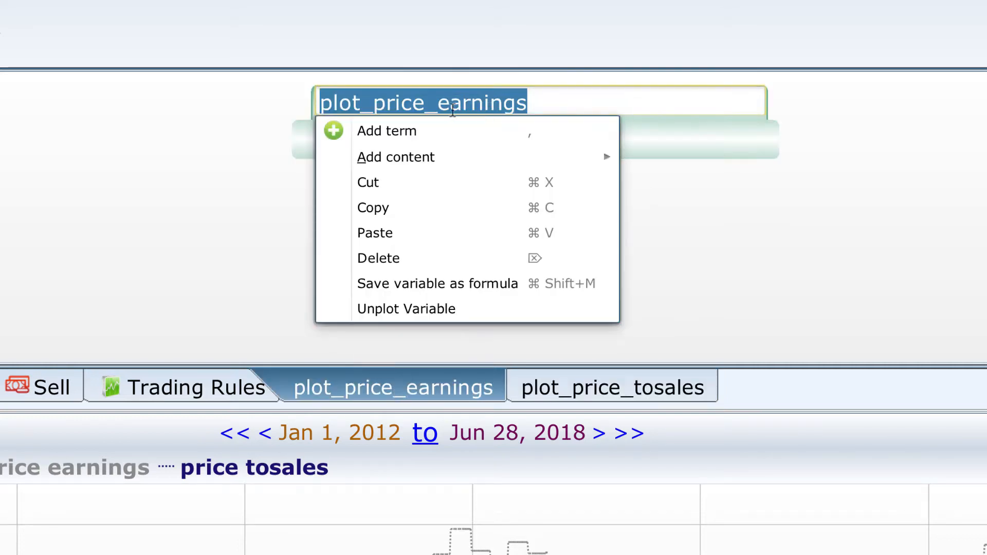
click(379, 104)
drag(379, 104, 437, 105)
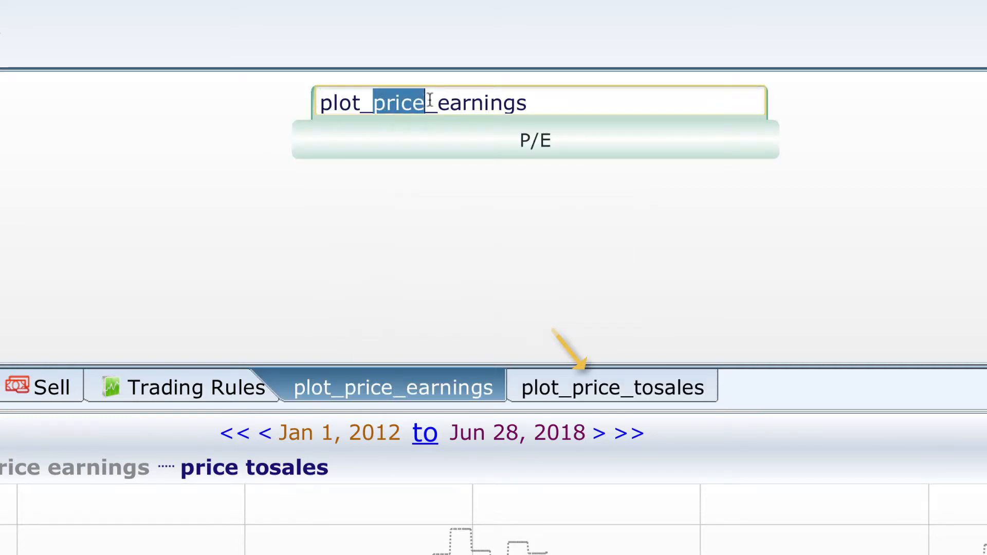
right_click(437, 104)
click(903, 181)
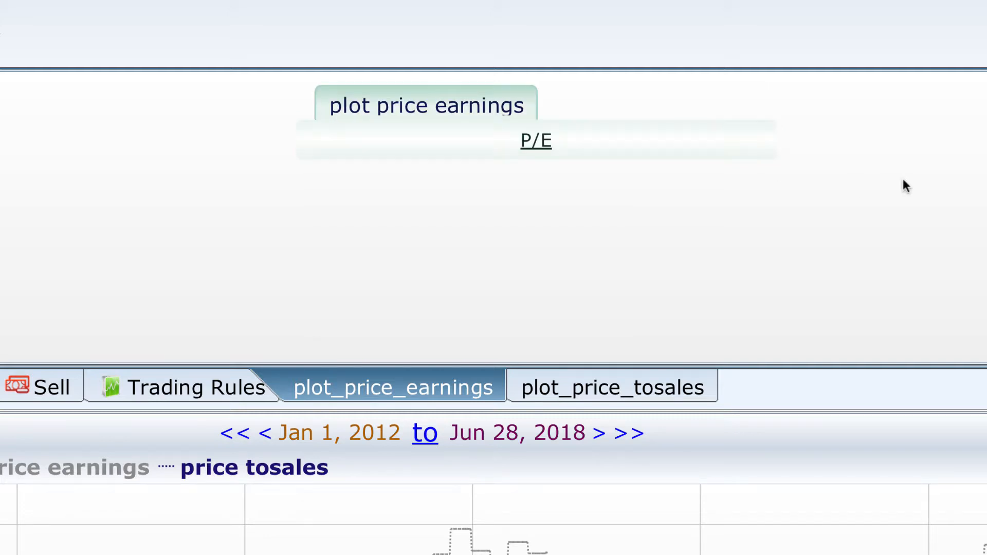
Add a tab named plot_ema_100 and define it as the ema of Close over 100 days.
key(super+t)
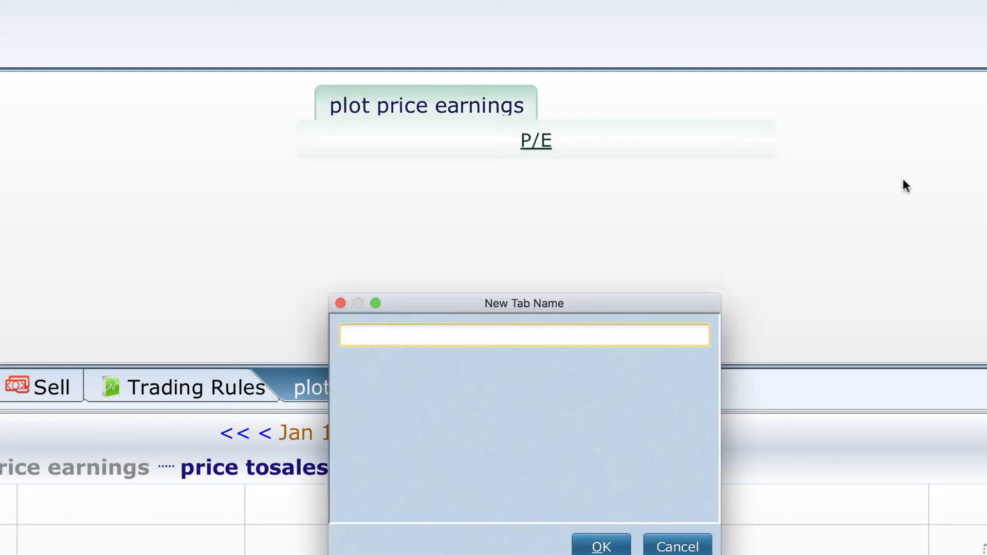
text(plot_ema_100)
key(Return)
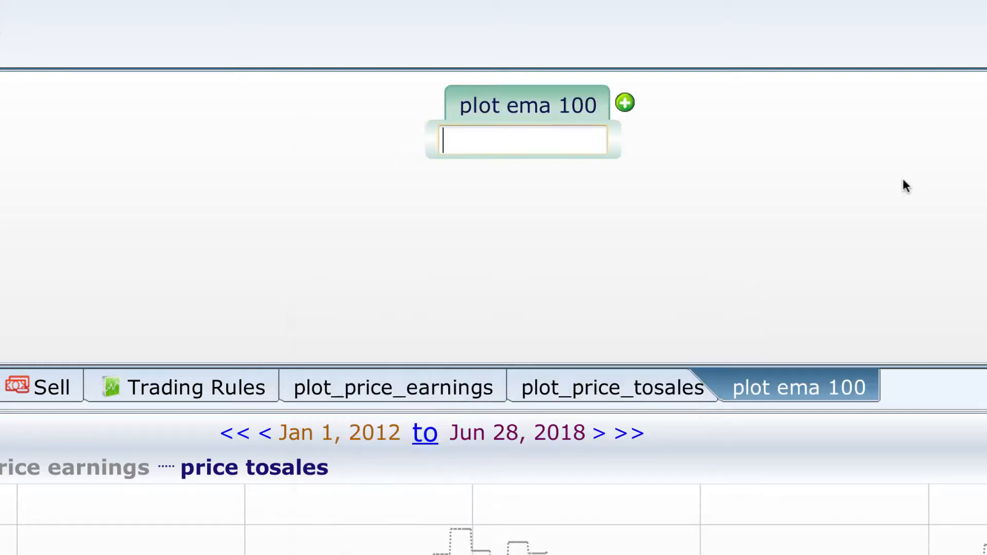
text(ema)
key(Return)
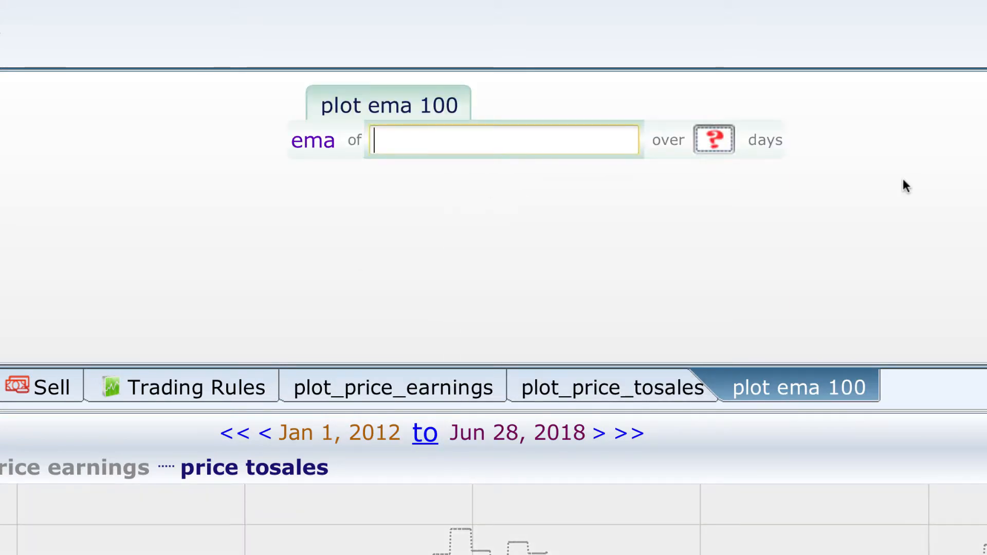
text(clos)
key(Return)
text(100)
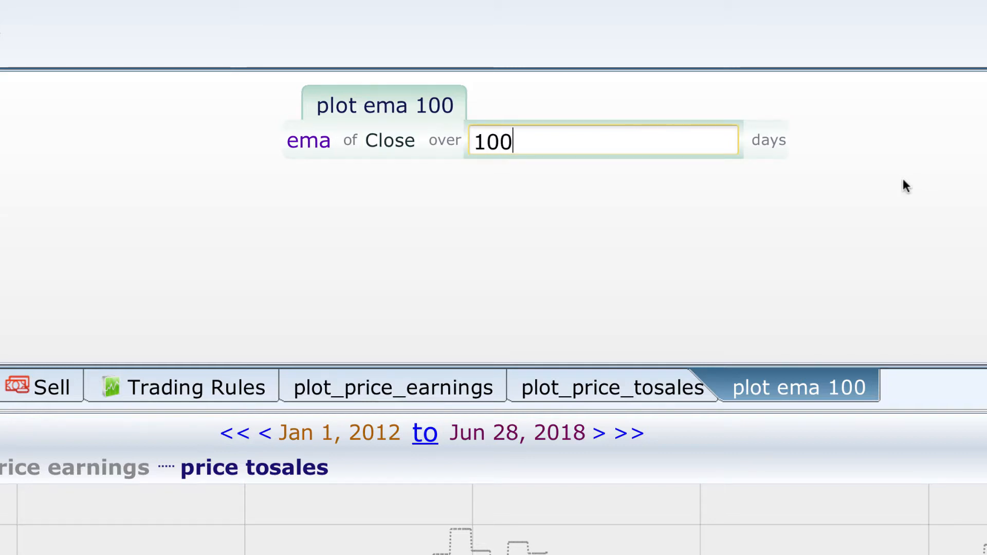
key(Return)
Add a tab named plot_ema_40, define it as the ema of Close over 40 days, and refresh the results.
key(super+t)
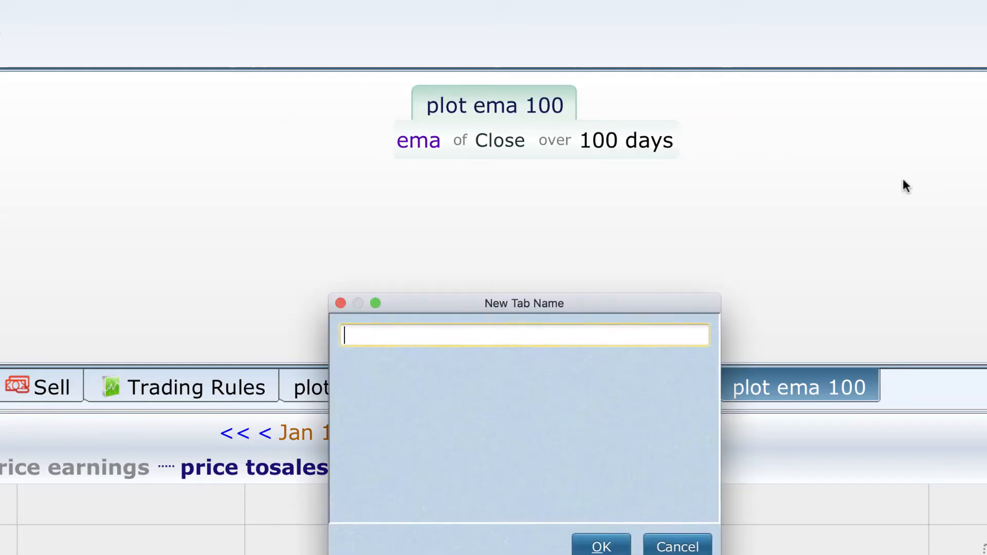
text(plot_ema_40)
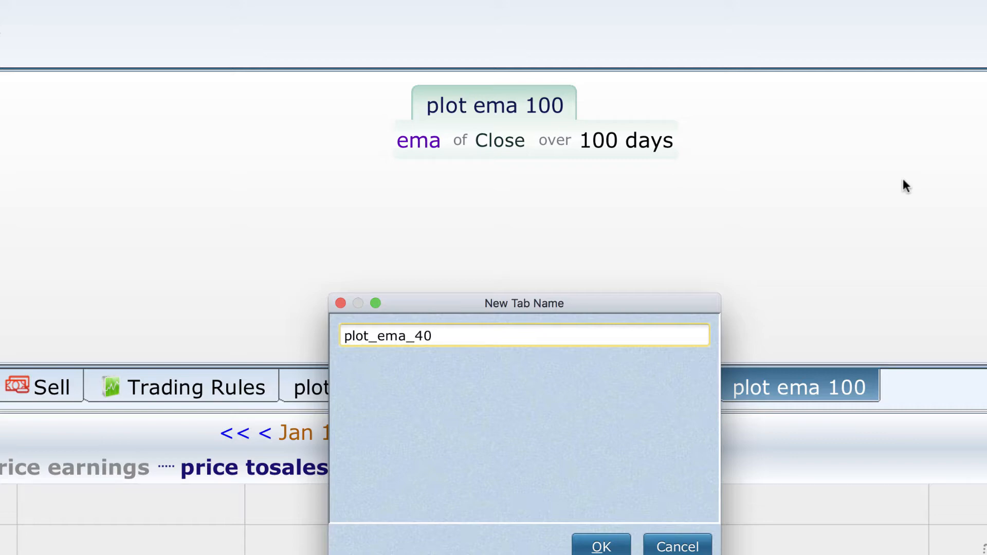
key(Return)
text(ema)
key(Return)
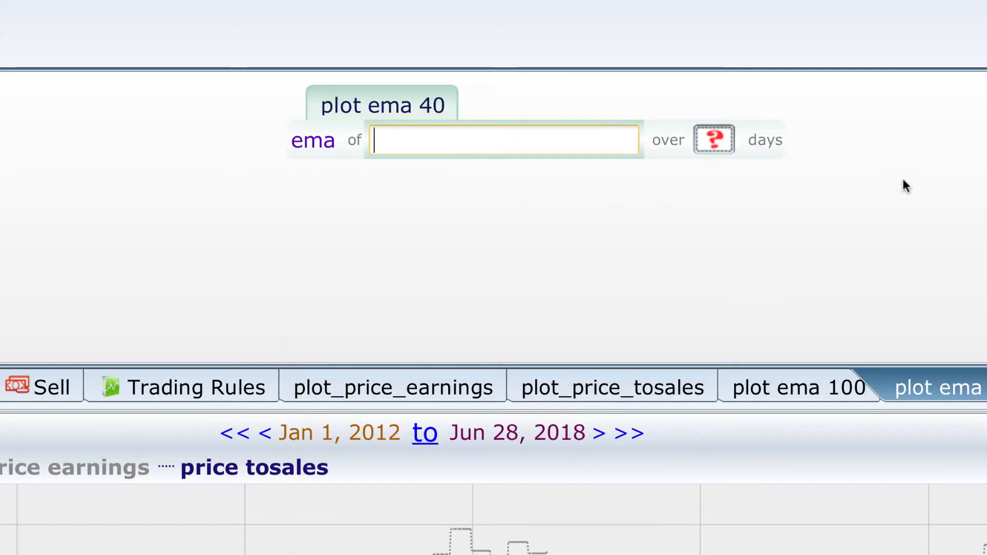
text(close)
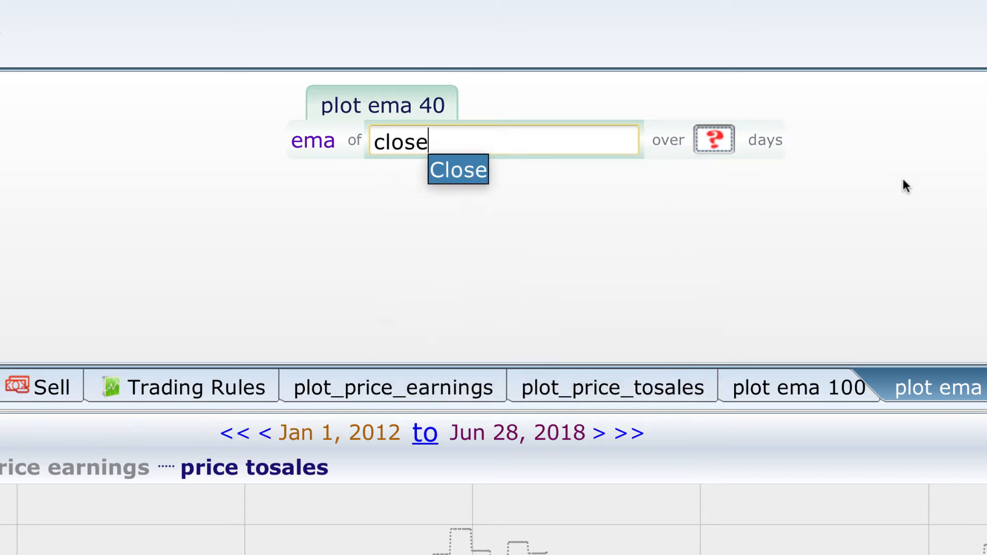
key(Return)
text(40)
key(Return)
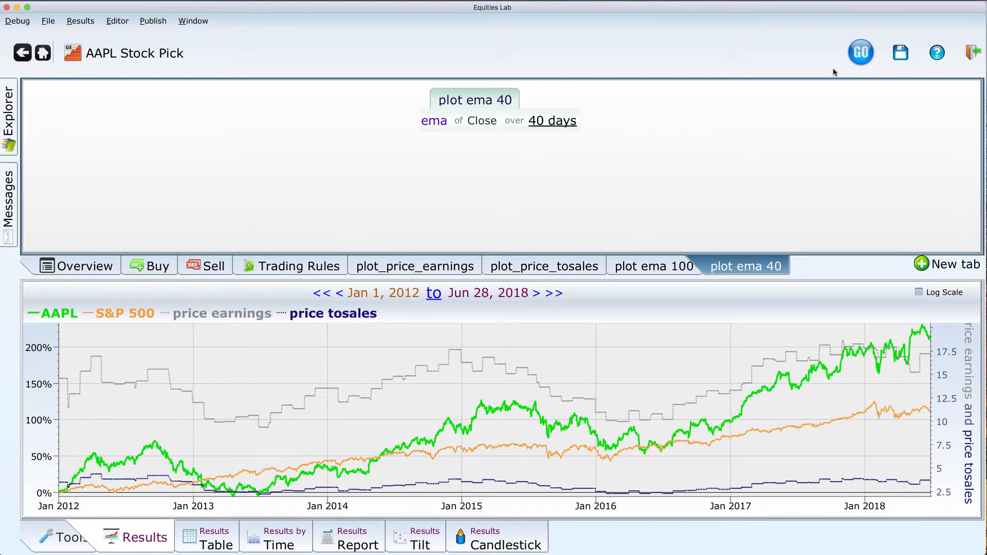
click(861, 52)
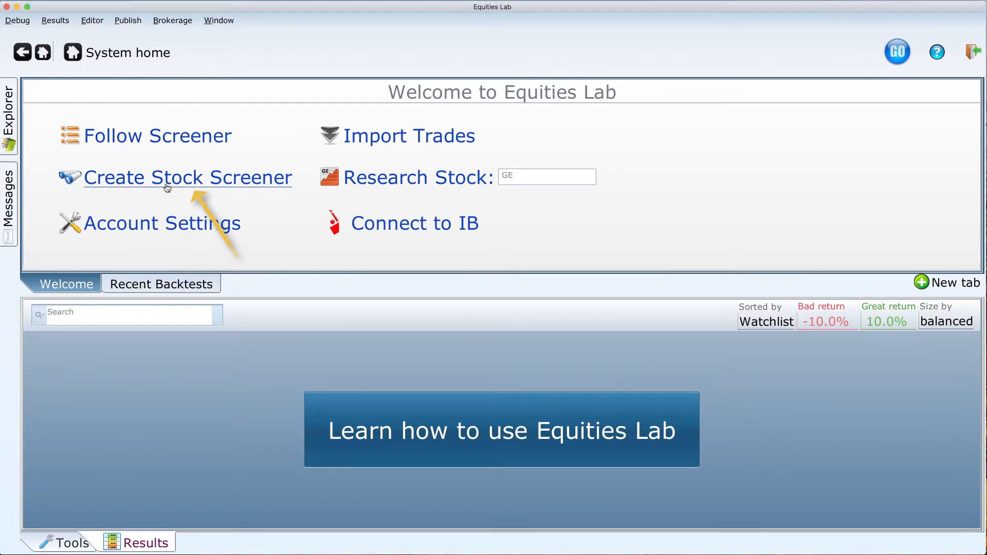
Create a stock screener named My Screener and set its screening condition to true.
click(166, 184)
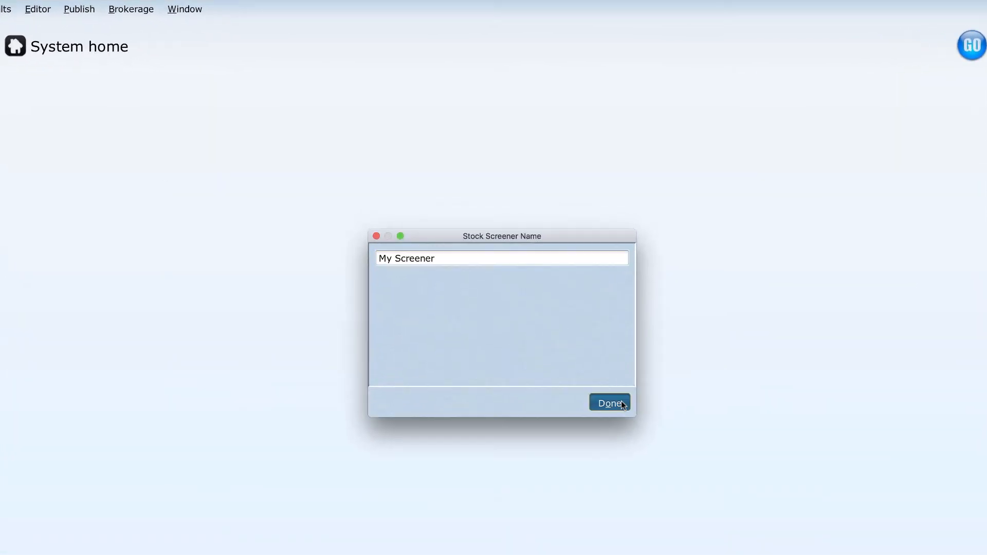
click(619, 403)
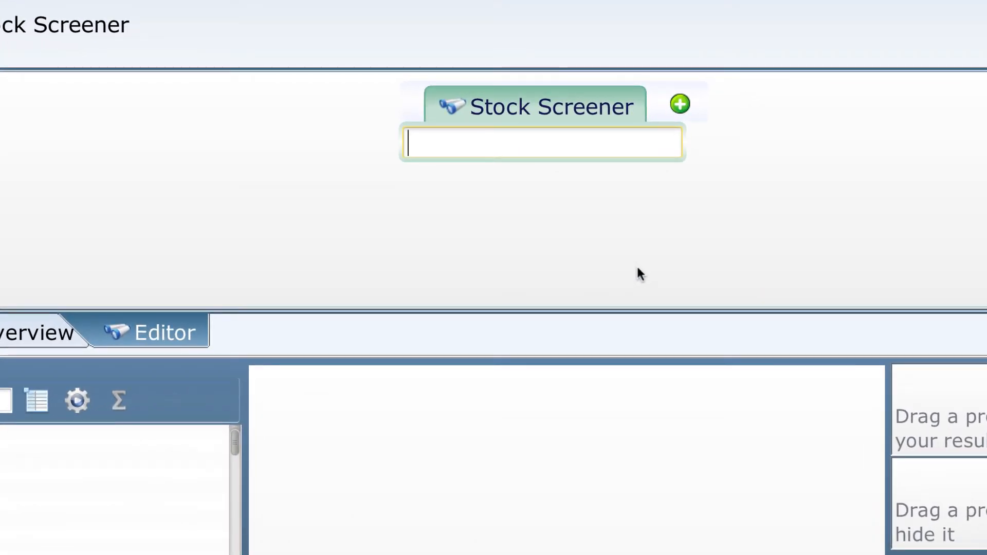
text(tru)
key(Return)
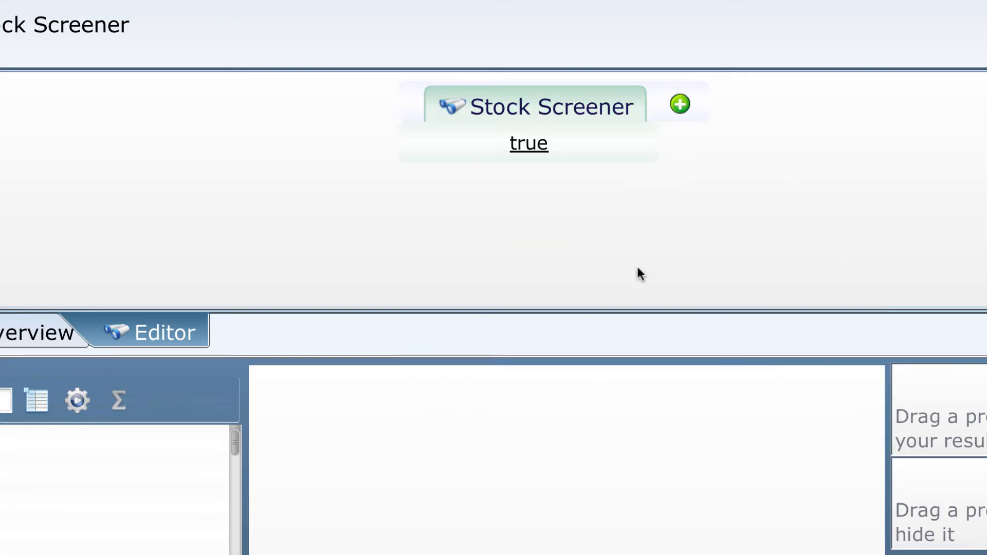
Add a tab named plot_pe to the screener and define it as P/E.
key(super+t)
text(pl)
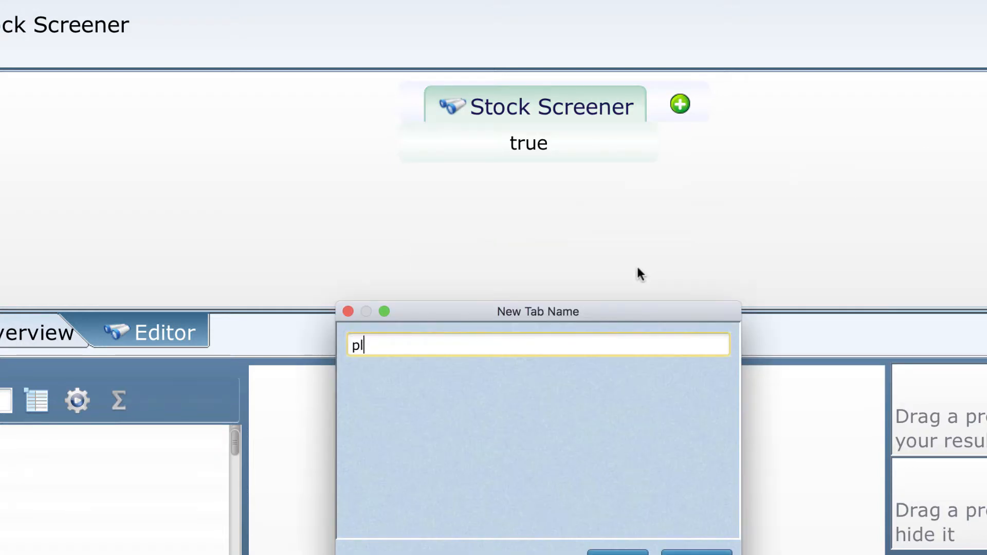
text(ot_pe)
key(Return)
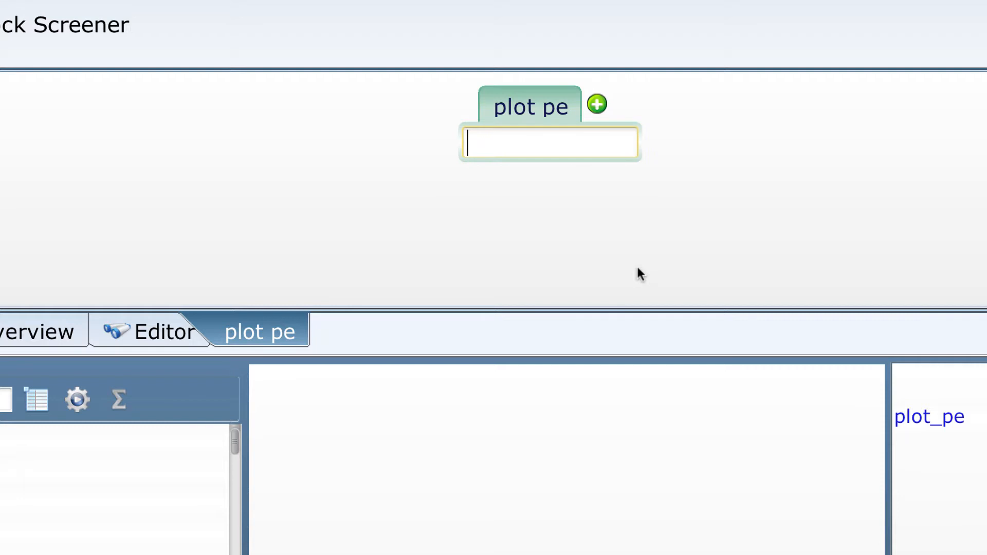
text(pe)
key(Down)
key(Down)
key(Down)
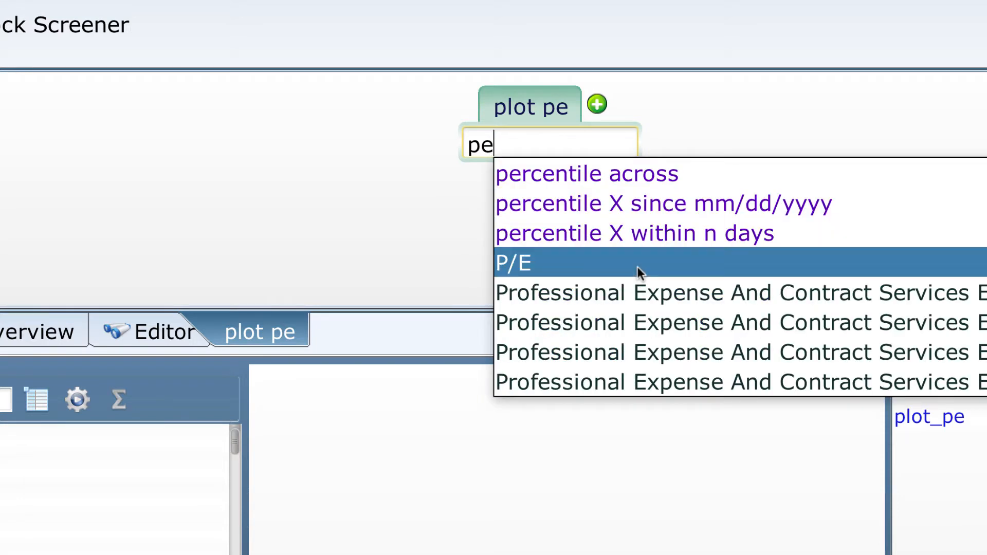
key(Return)
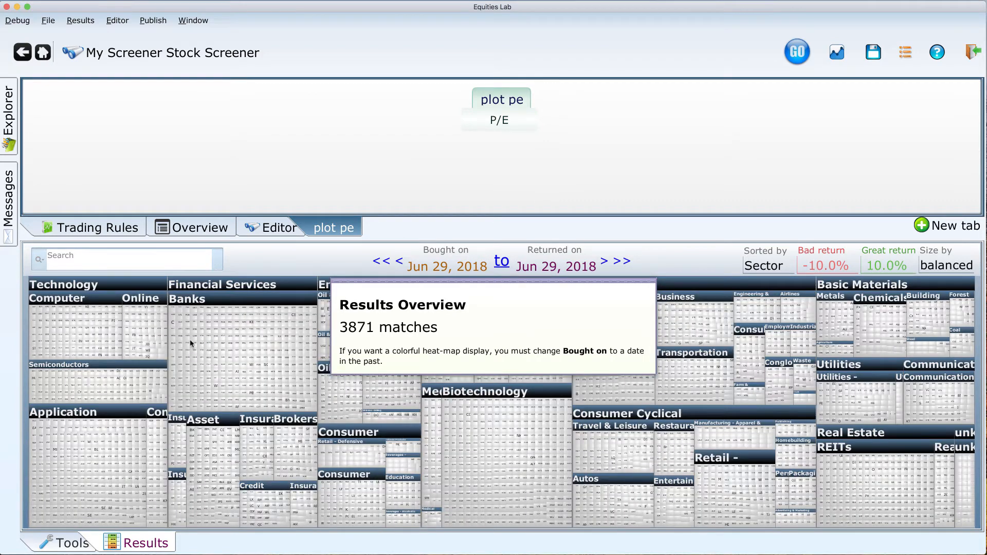
Inspect the Allegiance Bancshares summary in the heat map, and view the matches as a table sorted by ascending pe.
click(200, 352)
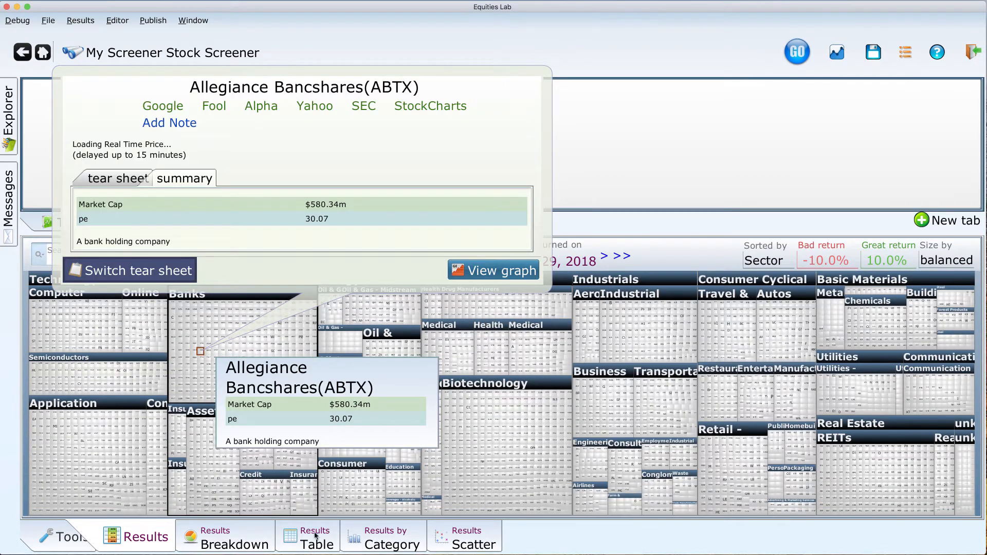
click(320, 536)
click(478, 278)
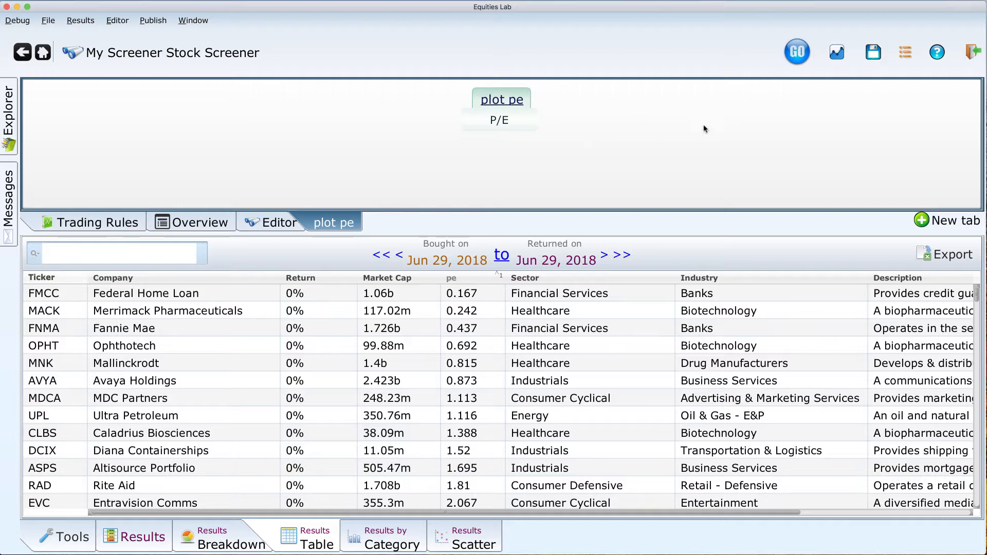
Open the backtest setup for the screener.
click(830, 49)
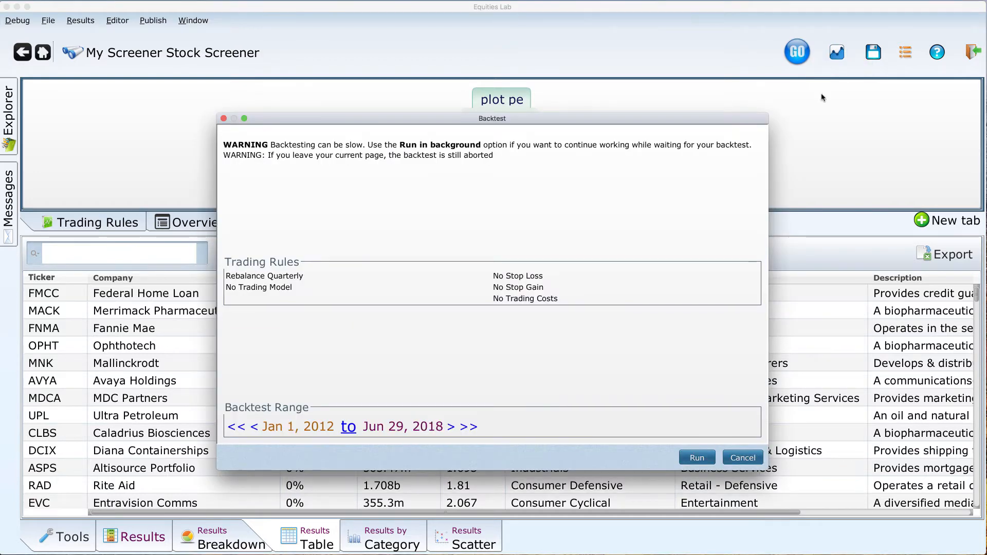